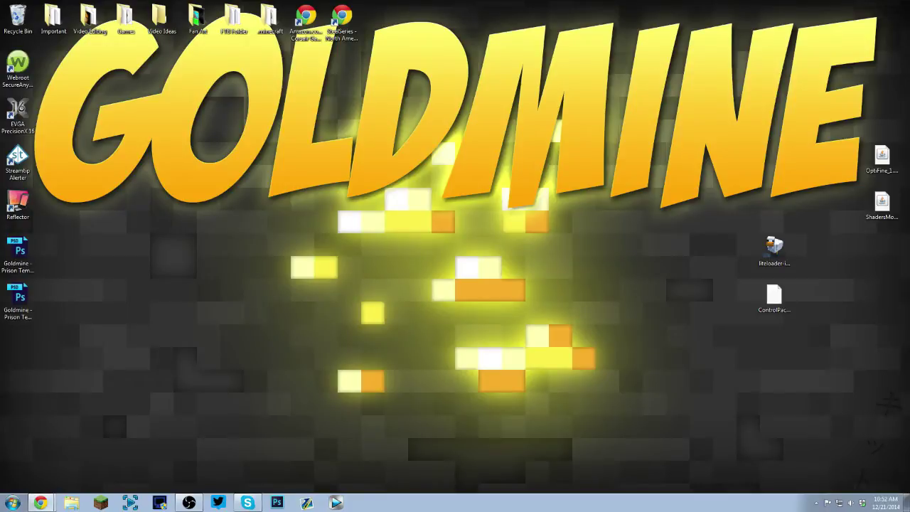
# Review the ControlPack Mod page in Chrome, from its features and screenshots down to the 1.7.10 download links
pyautogui.click(40, 503)
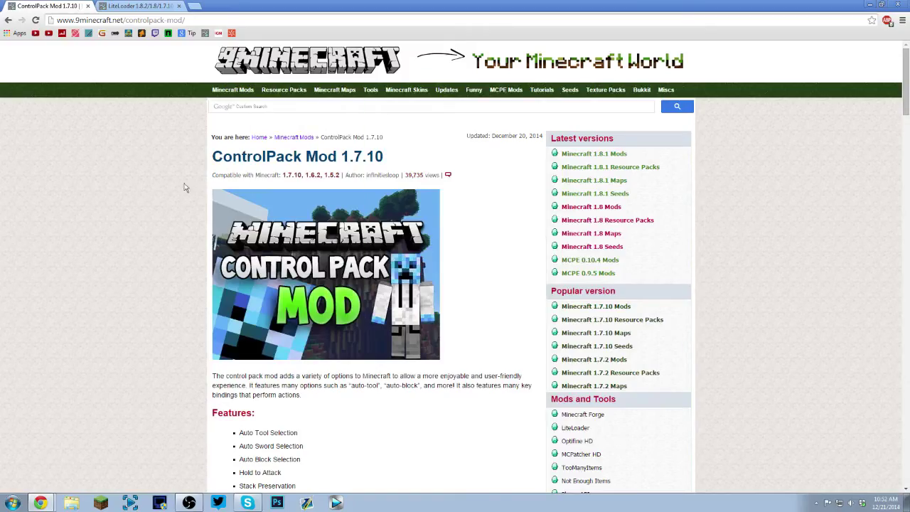
pyautogui.scroll(-3, 178, 187)
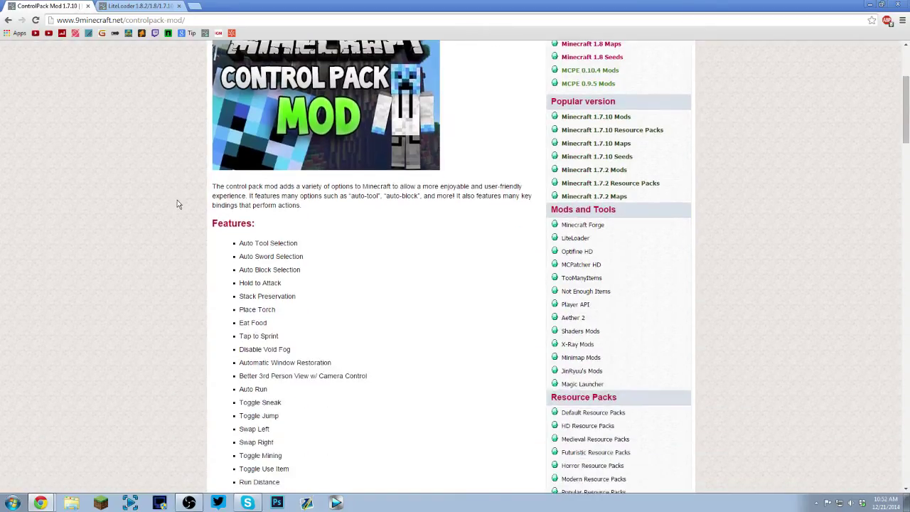
pyautogui.scroll(-5, 298, 280)
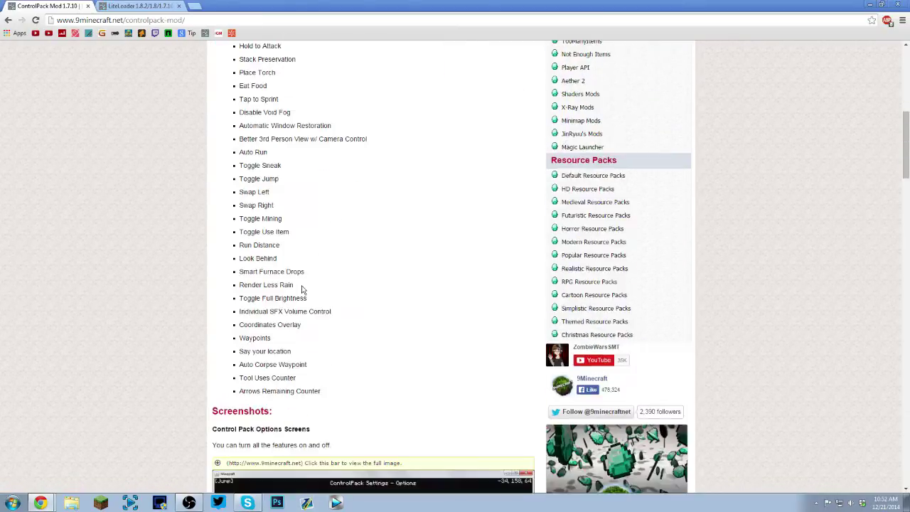
pyautogui.scroll(-8, 266, 221)
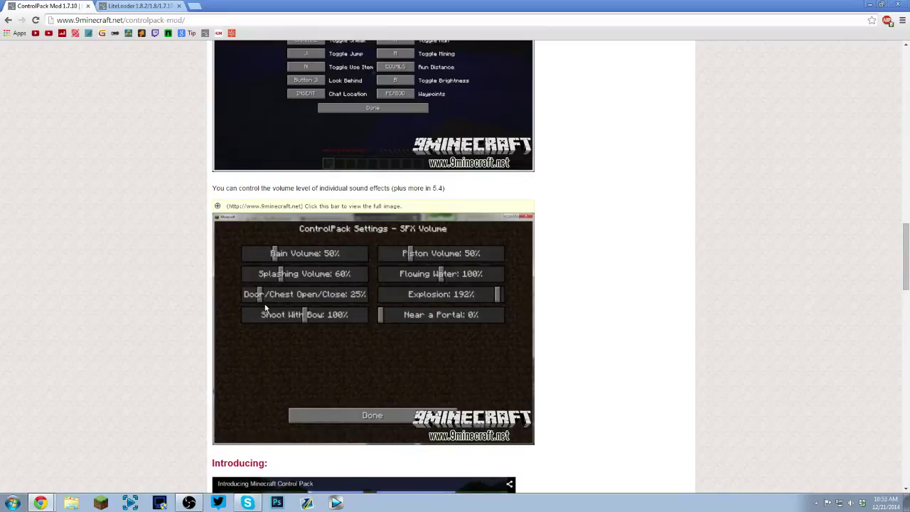
pyautogui.scroll(-5, 141, 271)
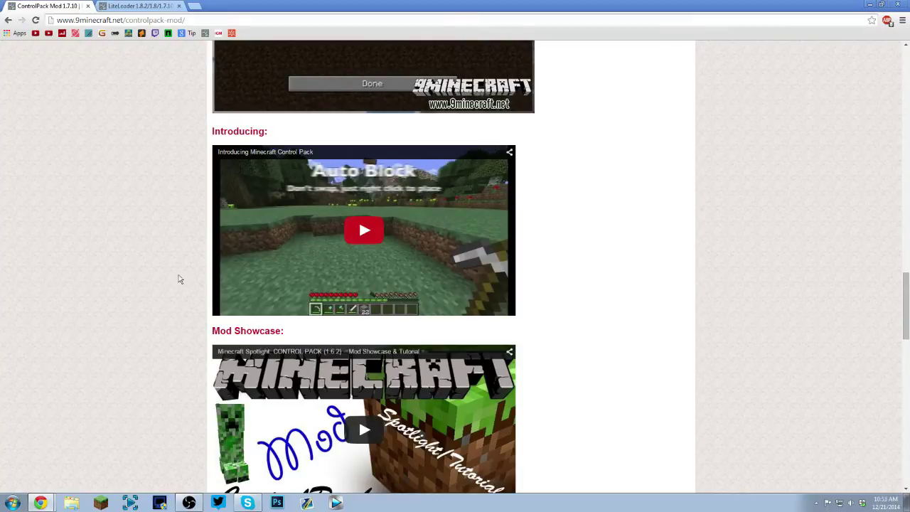
pyautogui.scroll(-5, 133, 281)
pyautogui.scroll(-4, 135, 218)
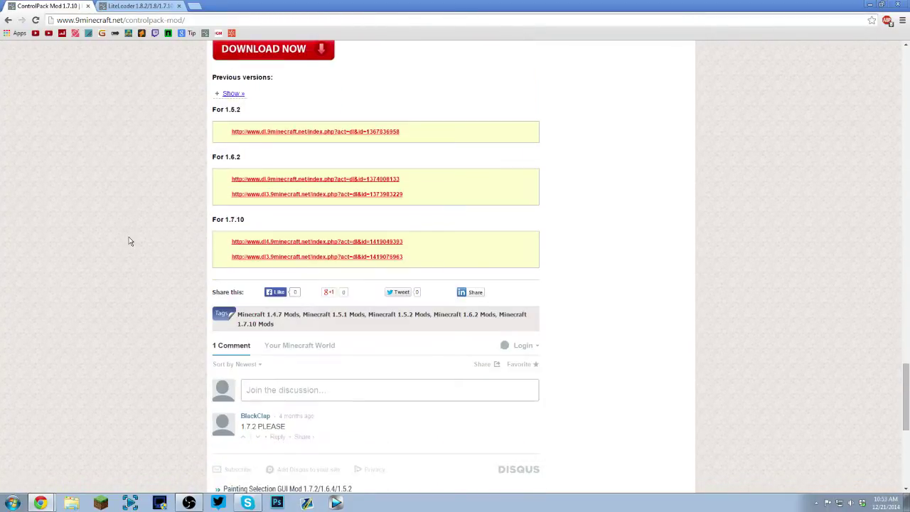
pyautogui.moveTo(247, 222); pyautogui.dragTo(211, 221)
pyautogui.click(203, 219)
# Examine the LiteLoader page and find the Windows (Exe) download links for Minecraft 1.7.10
pyautogui.hotkey('ctrl', 'Tab')
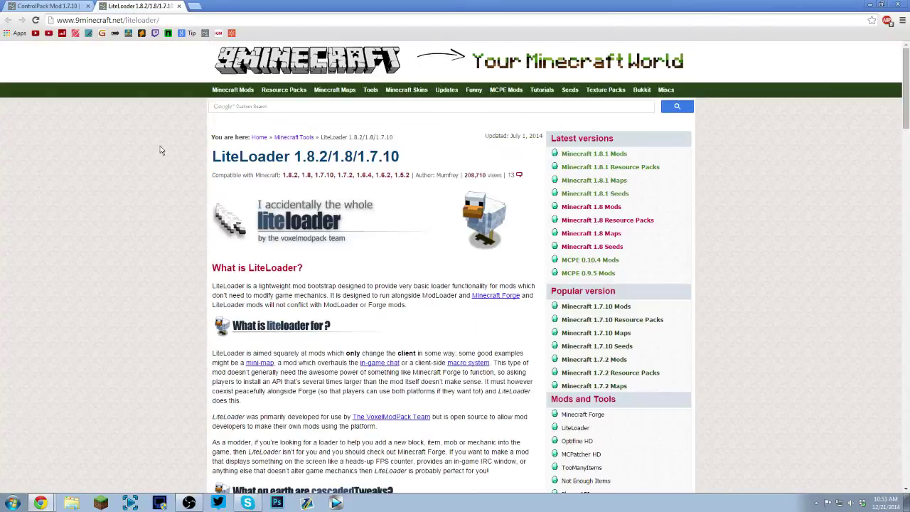
pyautogui.moveTo(213, 160); pyautogui.dragTo(411, 157)
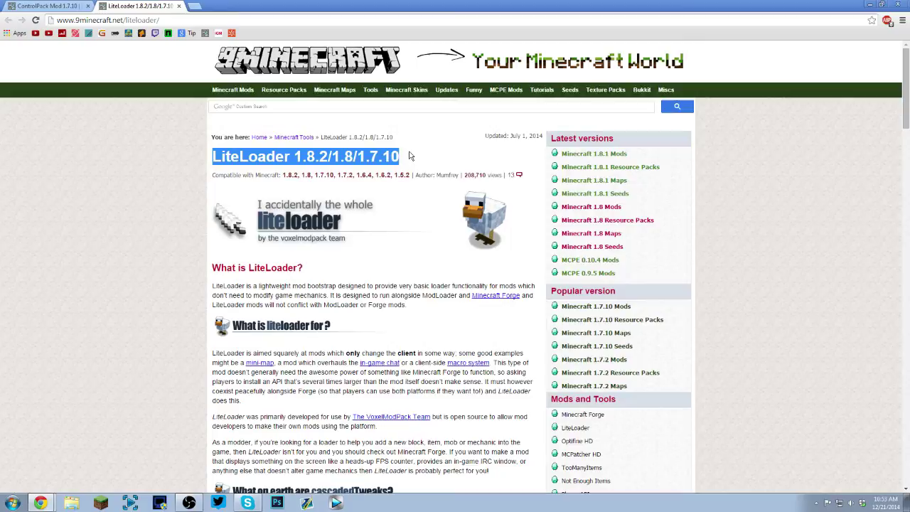
pyautogui.click(397, 153)
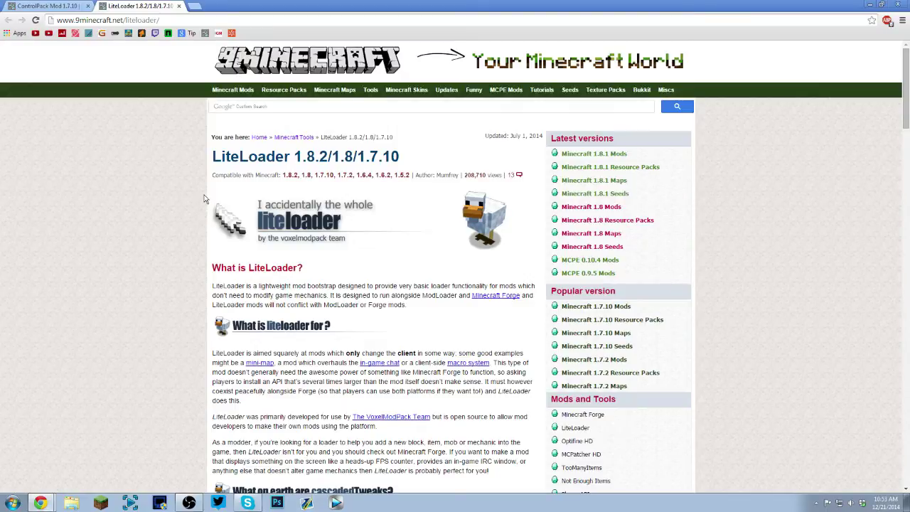
pyautogui.scroll(-10, 207, 199)
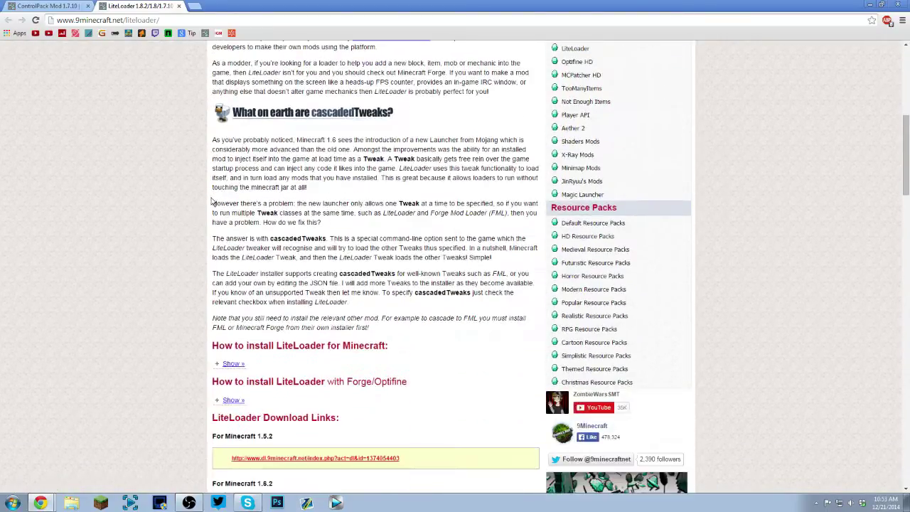
pyautogui.scroll(-1, 186, 194)
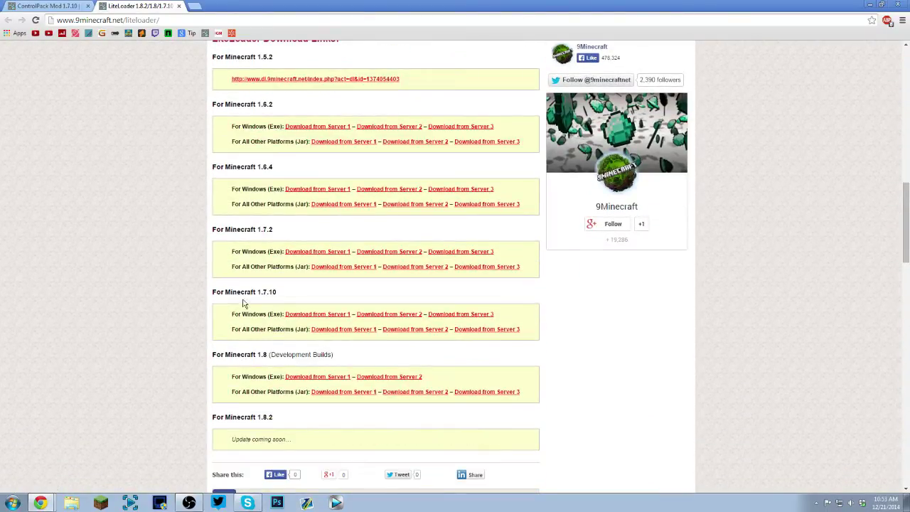
pyautogui.moveTo(211, 296); pyautogui.dragTo(276, 294)
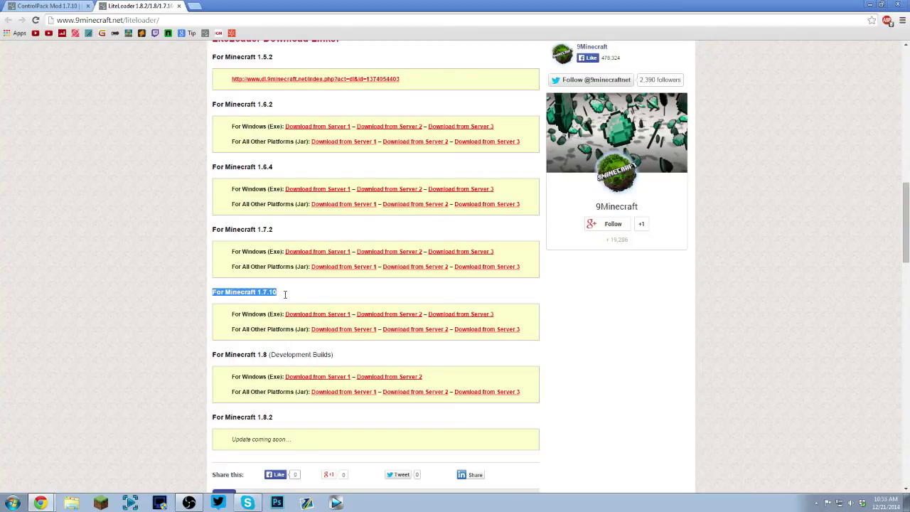
pyautogui.click(226, 318)
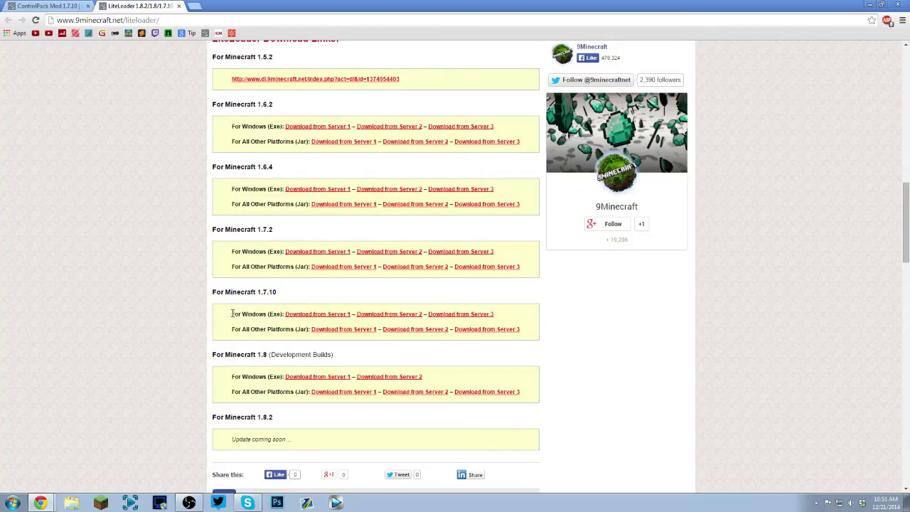
pyautogui.moveTo(232, 314); pyautogui.dragTo(285, 320)
pyautogui.click(317, 323)
# Run the LiteLoader 1.7.10 installer from the desktop and install LiteLoader with the recommended option
pyautogui.press('super+d')
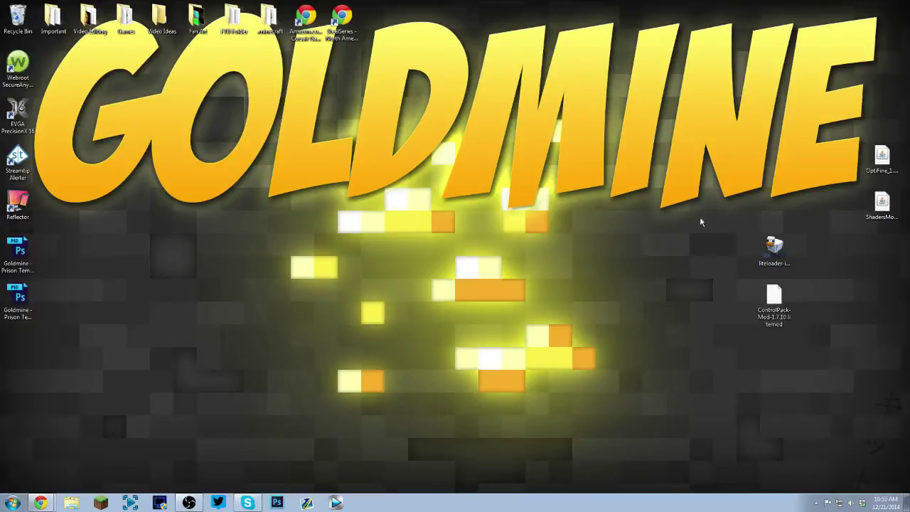
pyautogui.moveTo(715, 211); pyautogui.dragTo(797, 334)
pyautogui.click(666, 284)
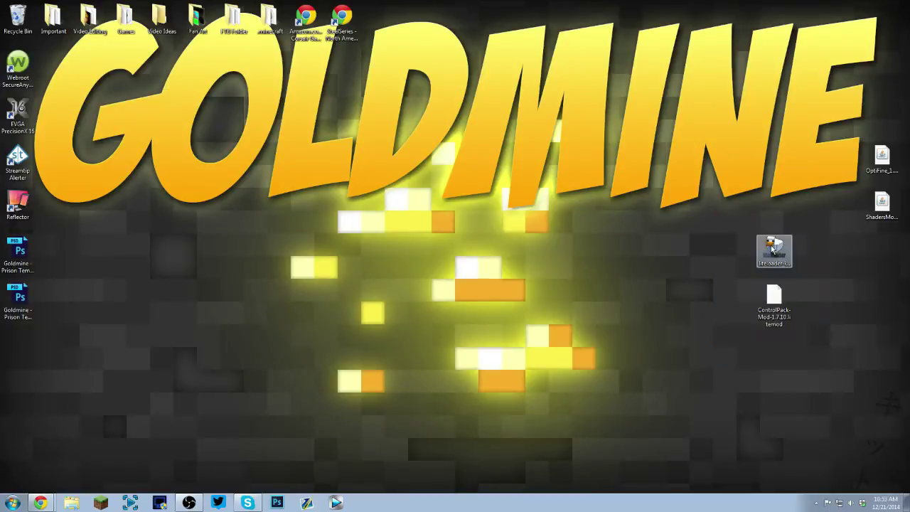
pyautogui.doubleClick(773, 249)
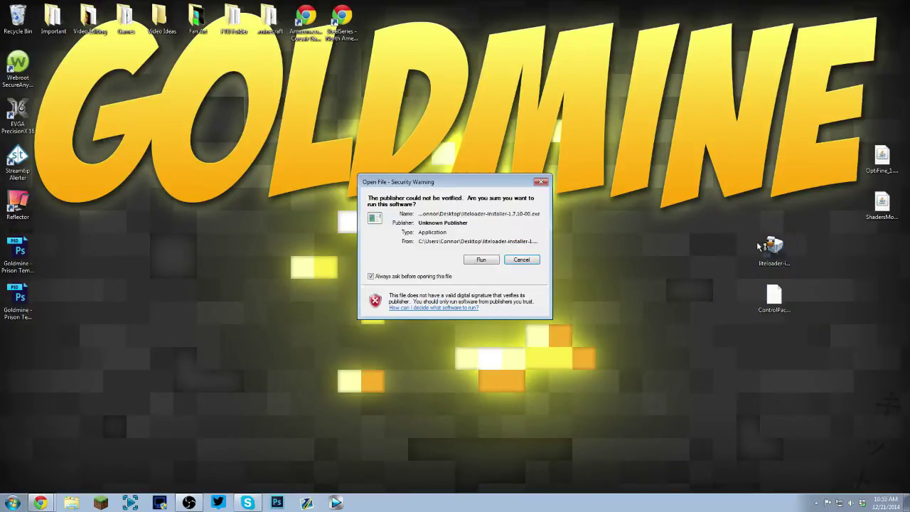
pyautogui.click(476, 262)
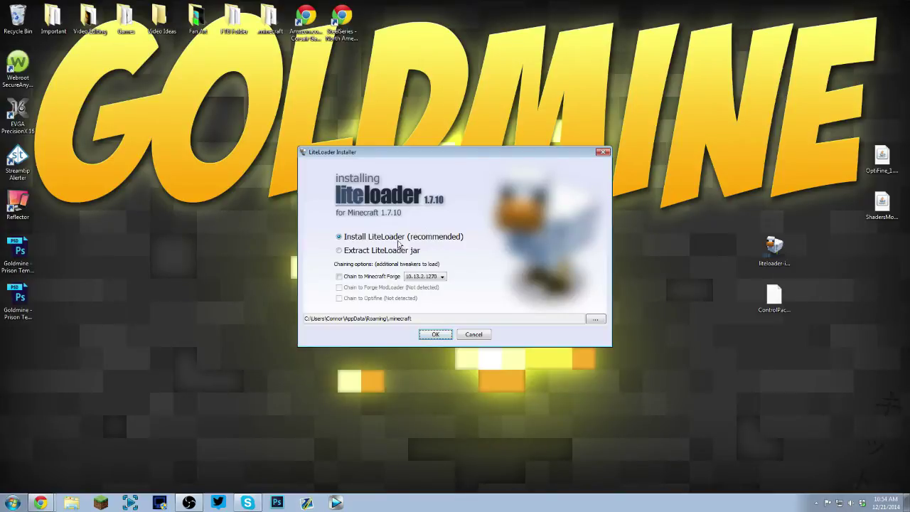
pyautogui.click(436, 334)
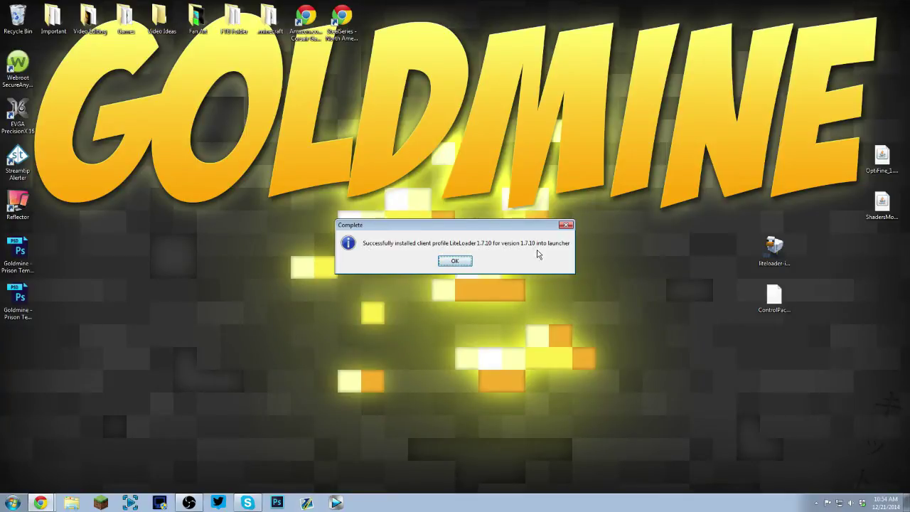
pyautogui.click(462, 261)
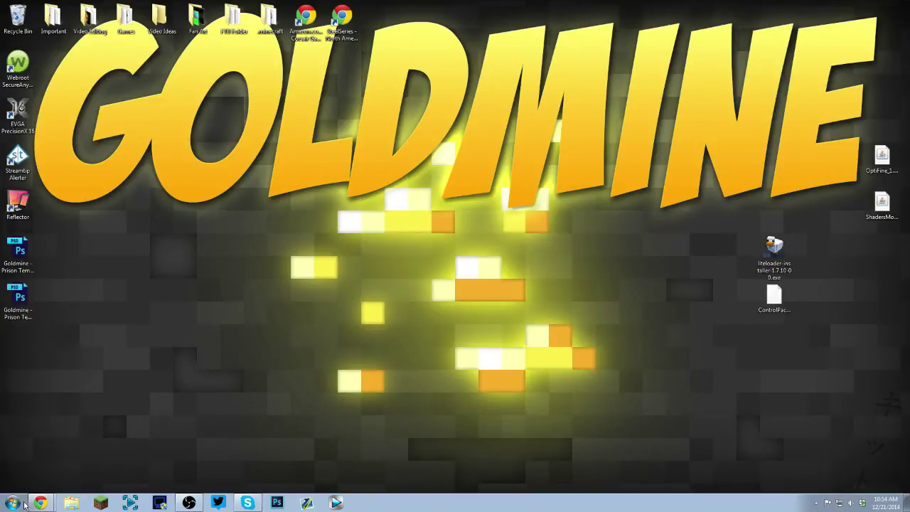
# Go to %appdata% and open the .minecraft folder inside Roaming
pyautogui.press('super')
pyautogui.write('%')
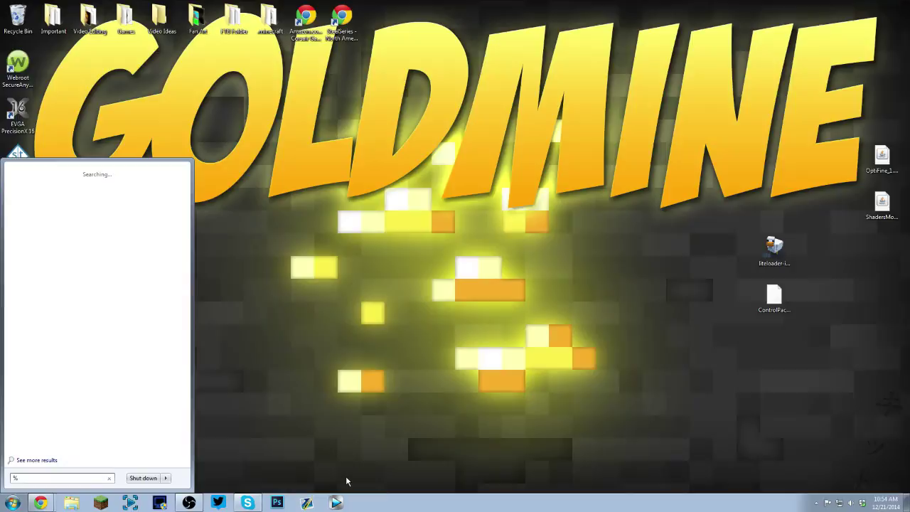
pyautogui.write('appdata%')
pyautogui.press('Return')
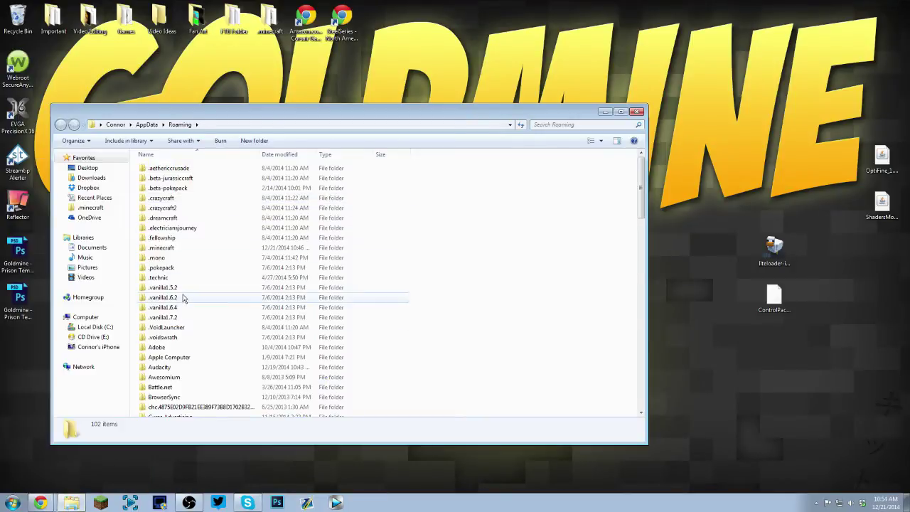
pyautogui.doubleClick(186, 248)
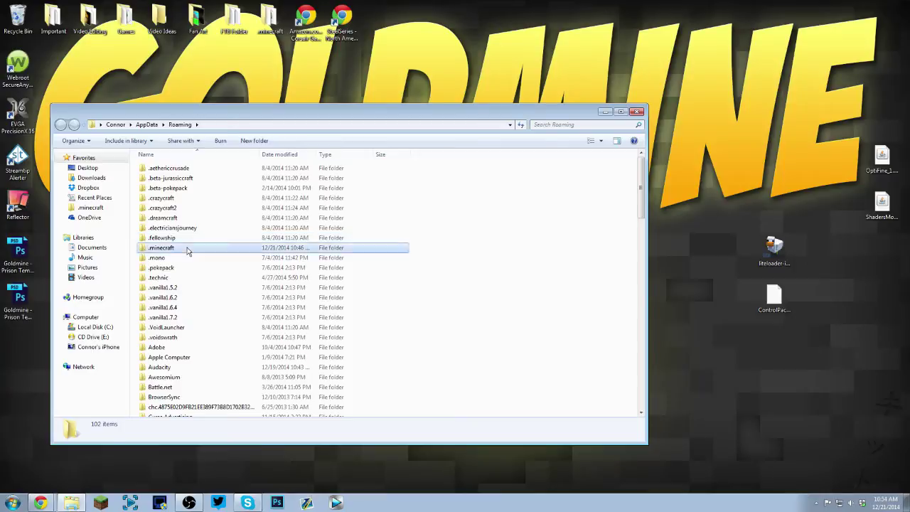
pyautogui.click(180, 348)
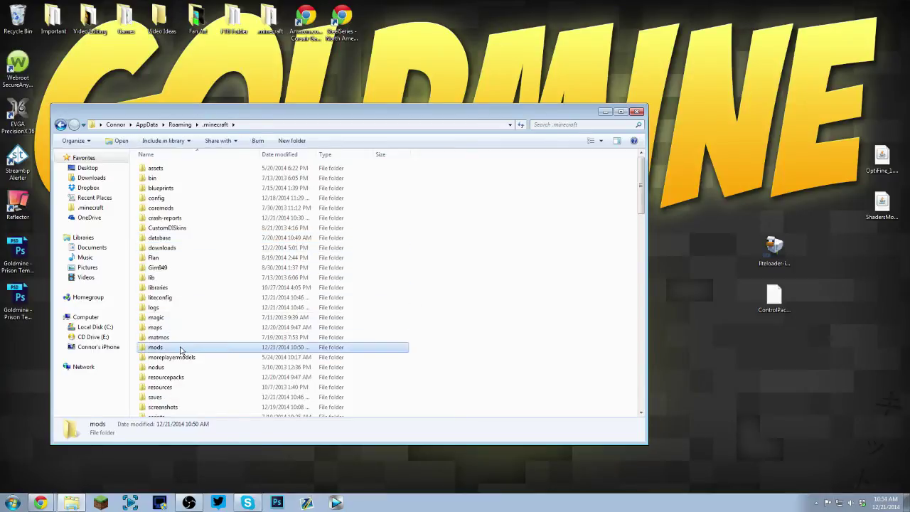
pyautogui.moveTo(463, 197); pyautogui.dragTo(519, 322)
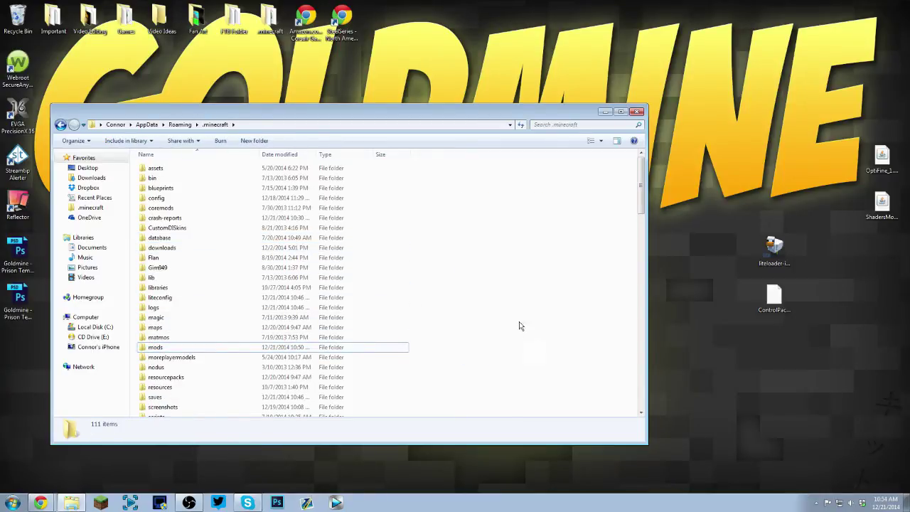
pyautogui.rightClick(515, 313)
pyautogui.moveTo(618, 427)
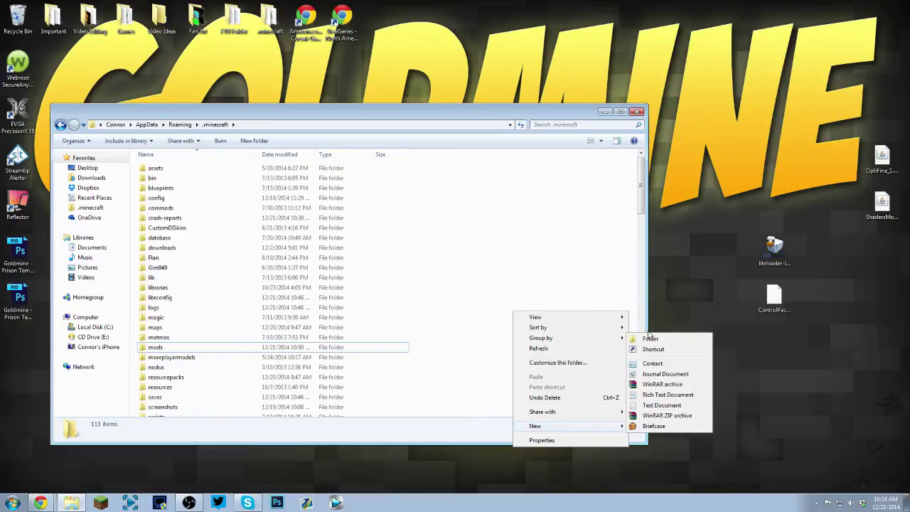
pyautogui.click(514, 270)
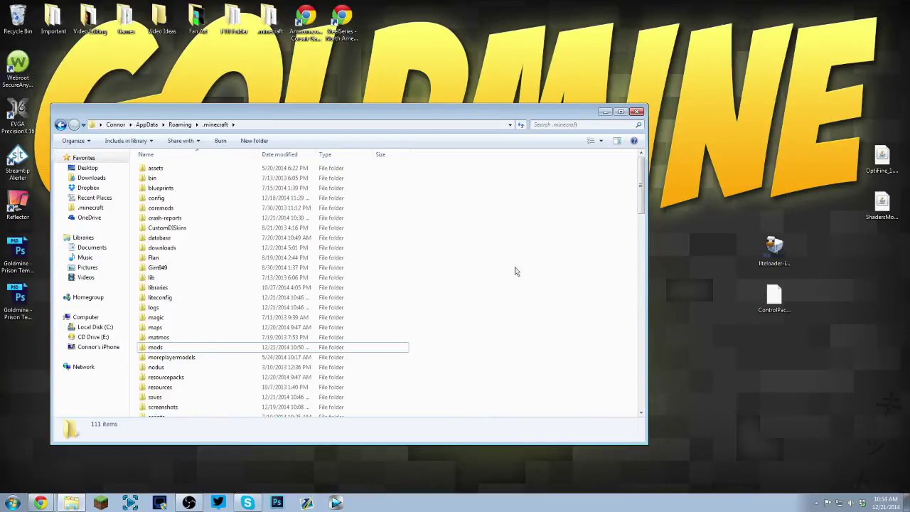
# Move ControlPack-Mod-1.7.10.litemod from the desktop into the mods folder of .minecraft and minimize the folder window
pyautogui.doubleClick(197, 347)
pyautogui.click(768, 309)
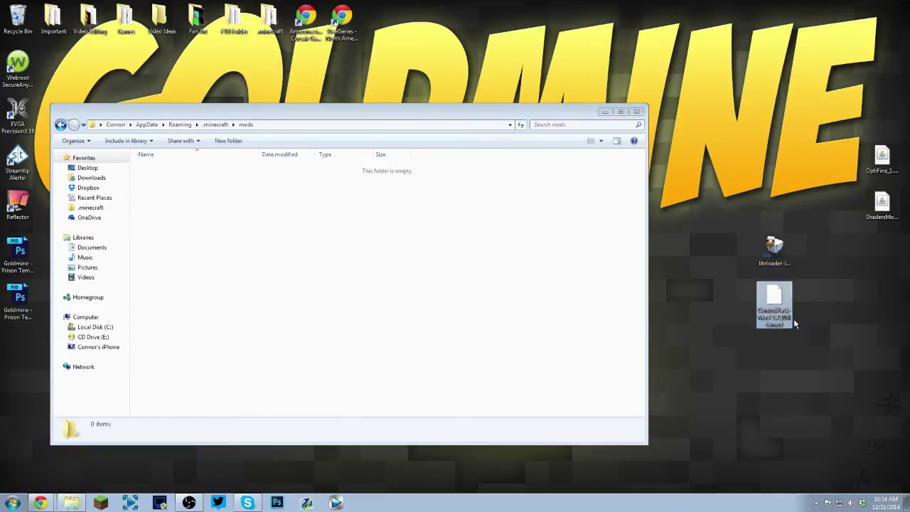
pyautogui.moveTo(770, 329); pyautogui.dragTo(841, 282)
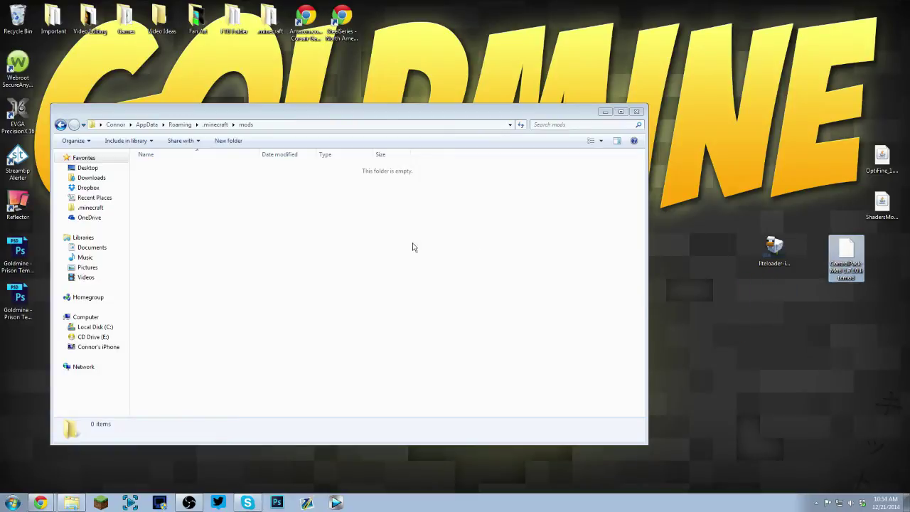
pyautogui.moveTo(413, 246); pyautogui.dragTo(398, 252)
pyautogui.click(71, 503)
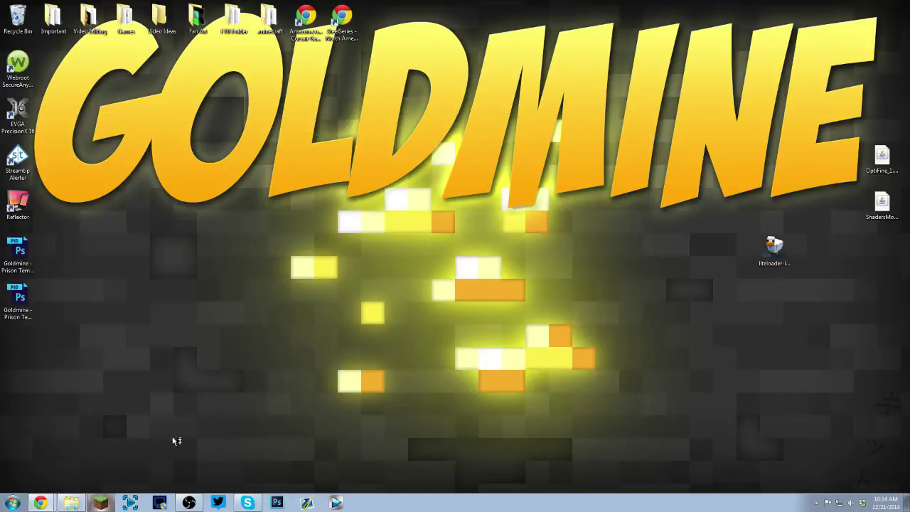
# Open the Minecraft Launcher and select the LiteLoader 1.7.10 profile
pyautogui.click(100, 503)
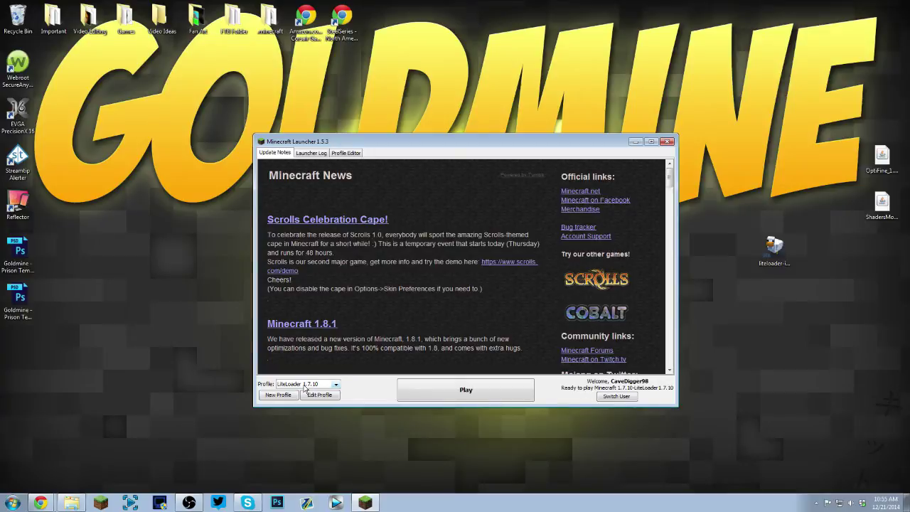
pyautogui.click(328, 385)
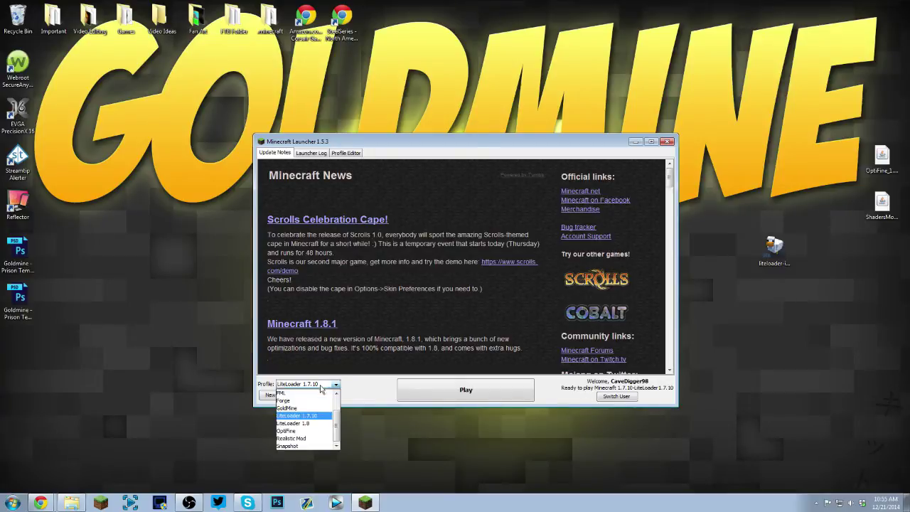
pyautogui.click(297, 417)
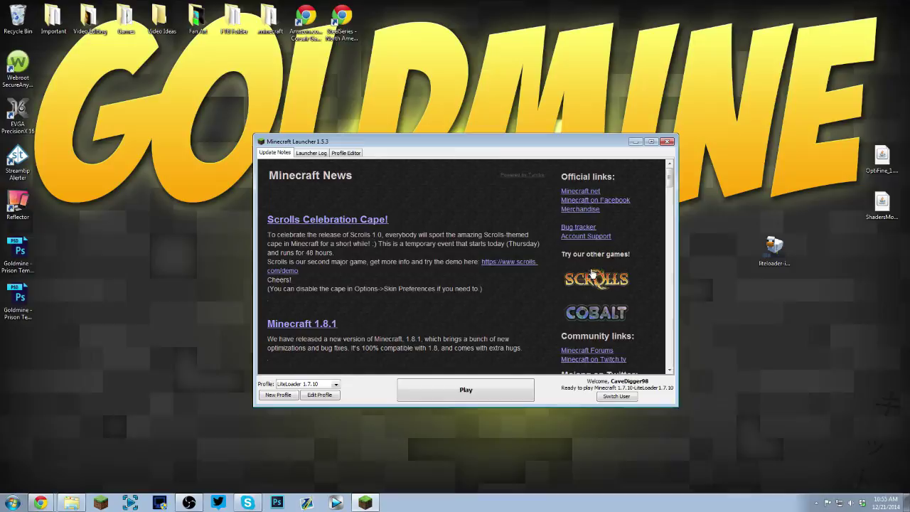
# Check the mods folder for the ControlPack file, and launch Minecraft with the selected profile in a maximized window
pyautogui.click(72, 502)
pyautogui.moveTo(391, 315); pyautogui.dragTo(168, 175)
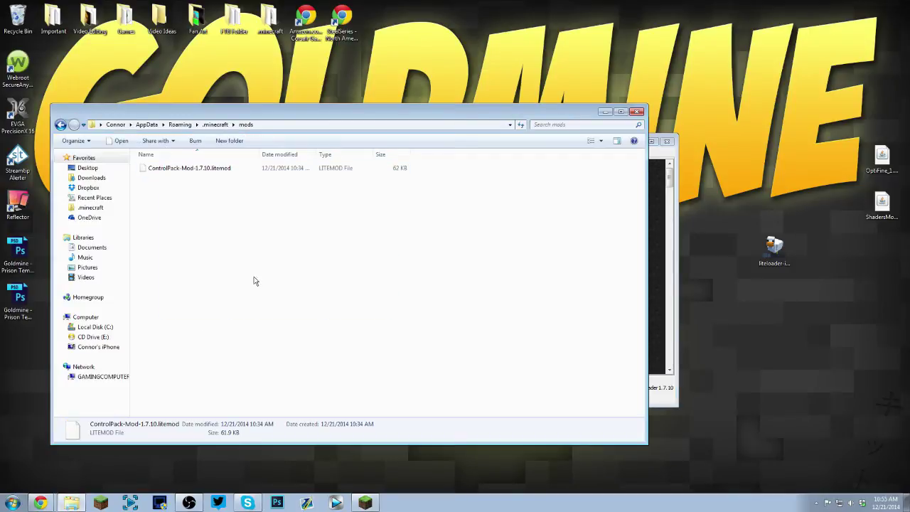
pyautogui.click(256, 282)
pyautogui.click(71, 503)
pyautogui.click(405, 397)
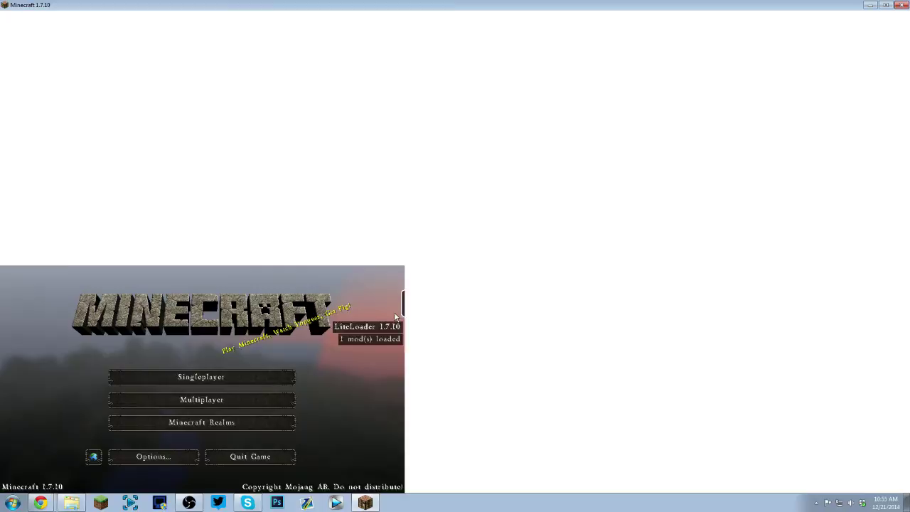
pyautogui.moveTo(386, 5)
pyautogui.mouseDown()
pyautogui.moveTo(386, 91)
pyautogui.moveTo(395, 3)
pyautogui.mouseUp()
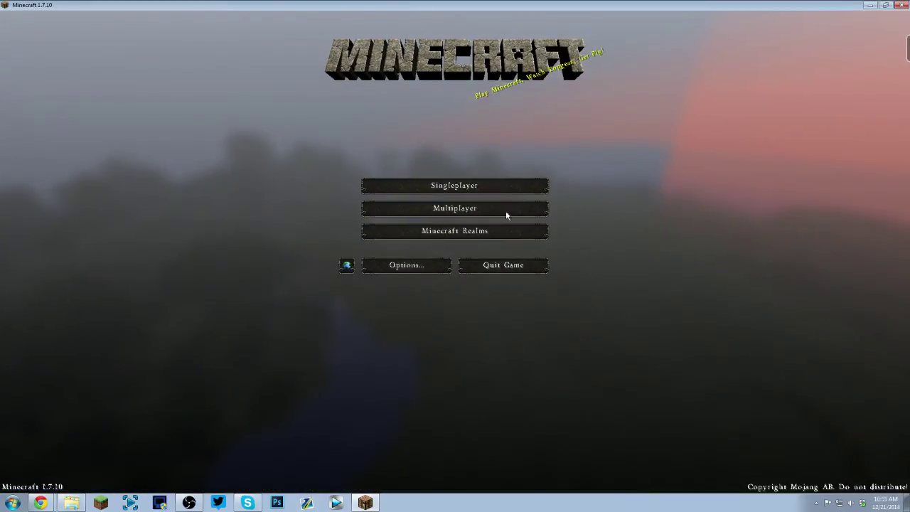
# Load the singleplayer world New World and open the ControlPack settings in-game
pyautogui.click(382, 187)
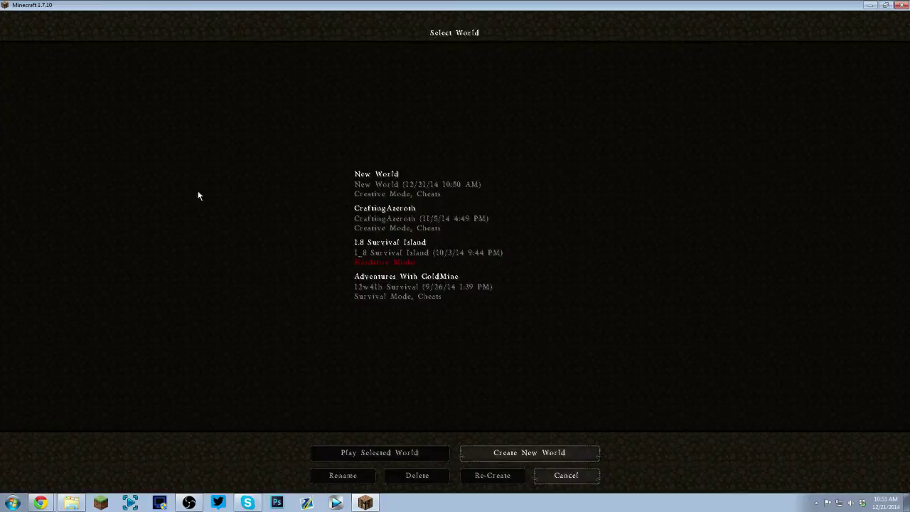
pyautogui.doubleClick(405, 185)
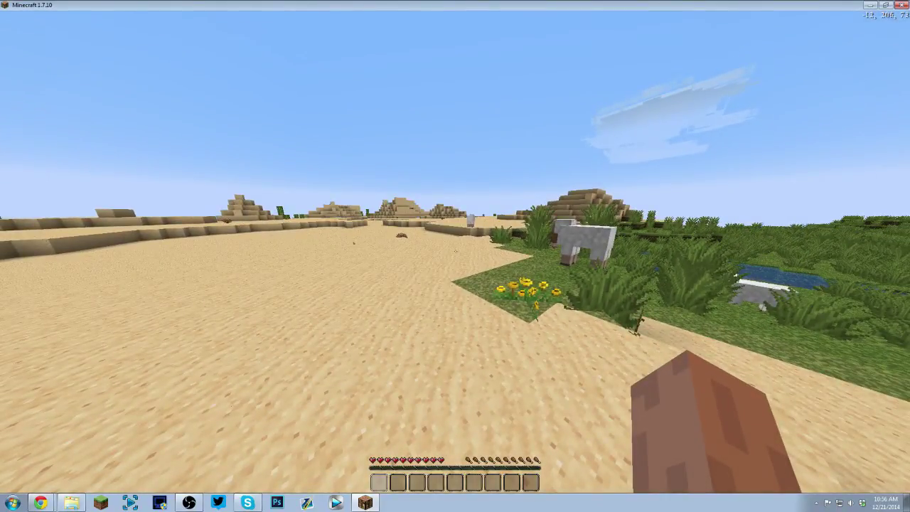
pyautogui.hotkey('ctrl', 'c')
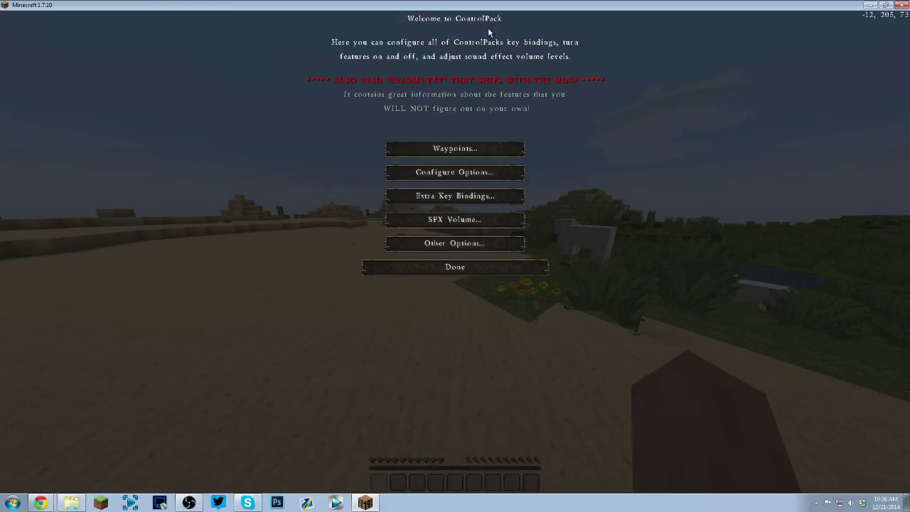
# Examine ControlPack's Waypoints, Configure Options, Extra Key Bindings, SFX Volume and Other Options pages, returning to its main settings screen
pyautogui.click(455, 148)
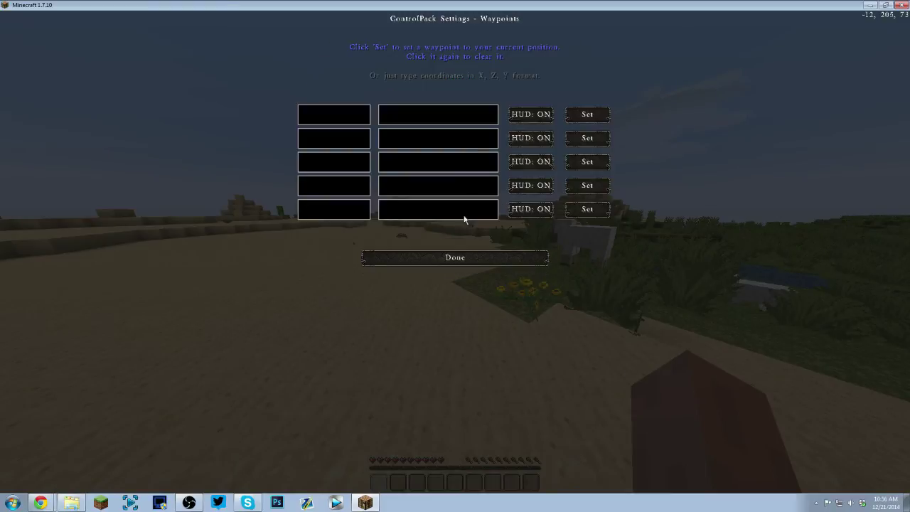
pyautogui.click(463, 259)
pyautogui.click(448, 172)
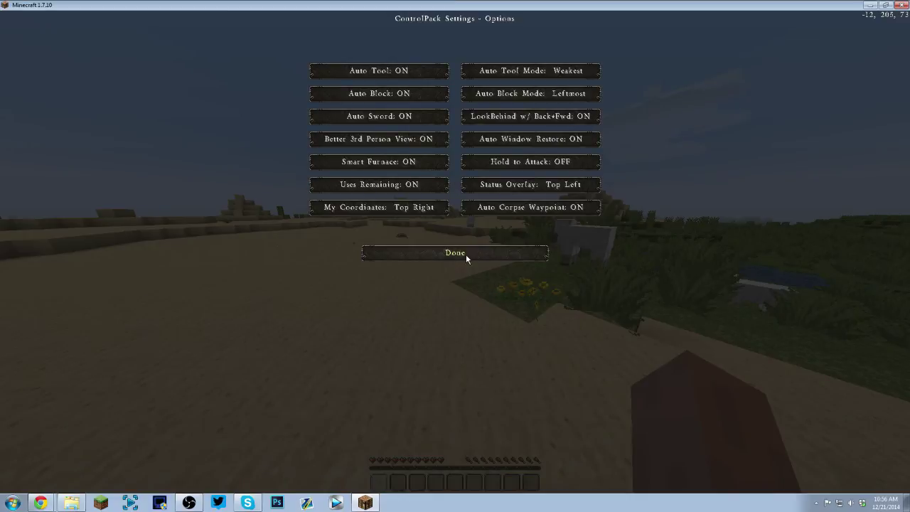
pyautogui.click(466, 254)
pyautogui.click(459, 195)
pyautogui.click(463, 252)
pyautogui.click(457, 222)
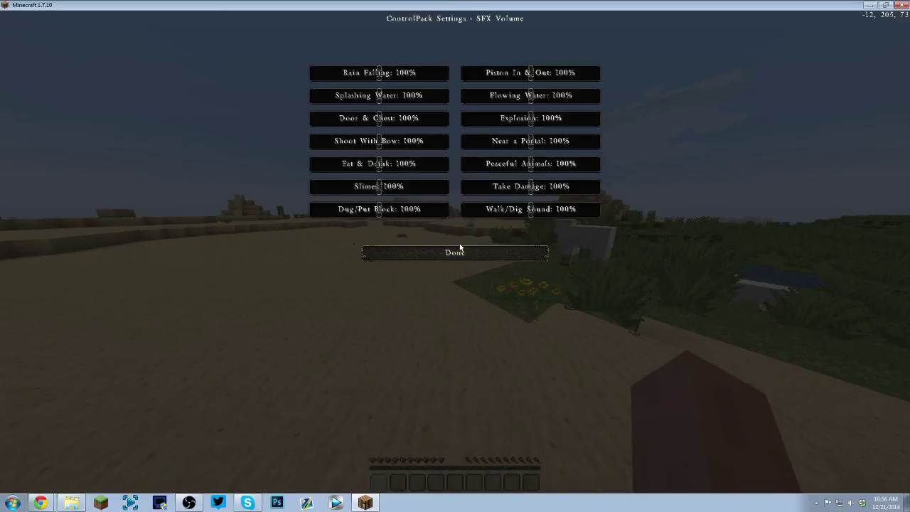
pyautogui.click(465, 256)
pyautogui.click(455, 249)
pyautogui.click(460, 258)
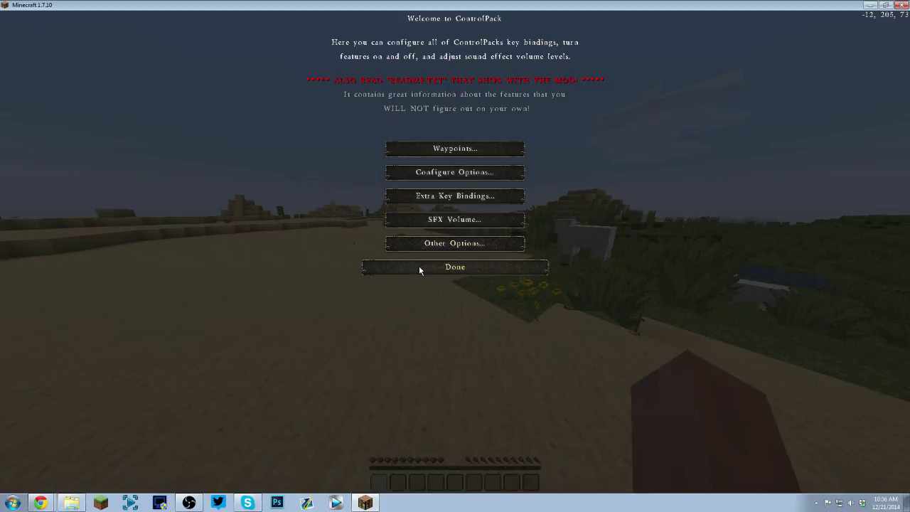